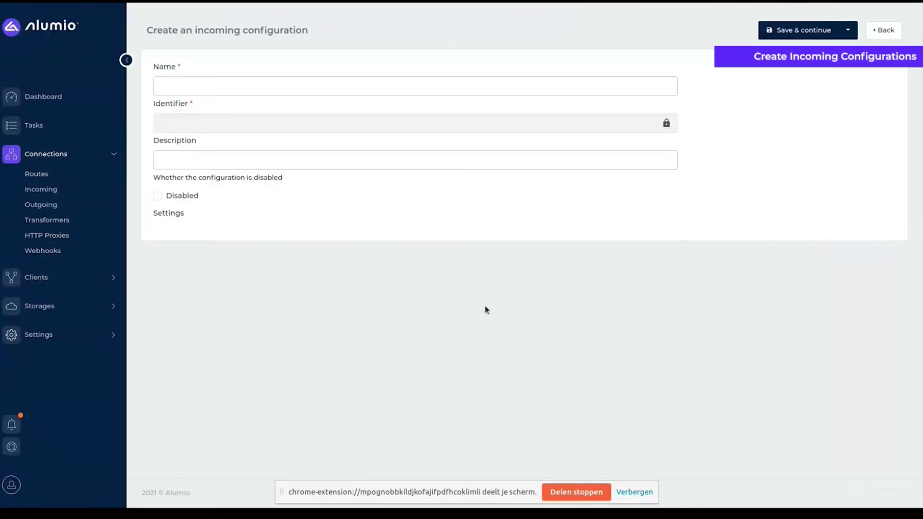
# Step: Set the new incoming configuration's subscriber to ChannelEngine Incoming Orders and view the available client options
pyautogui.click(391, 248)
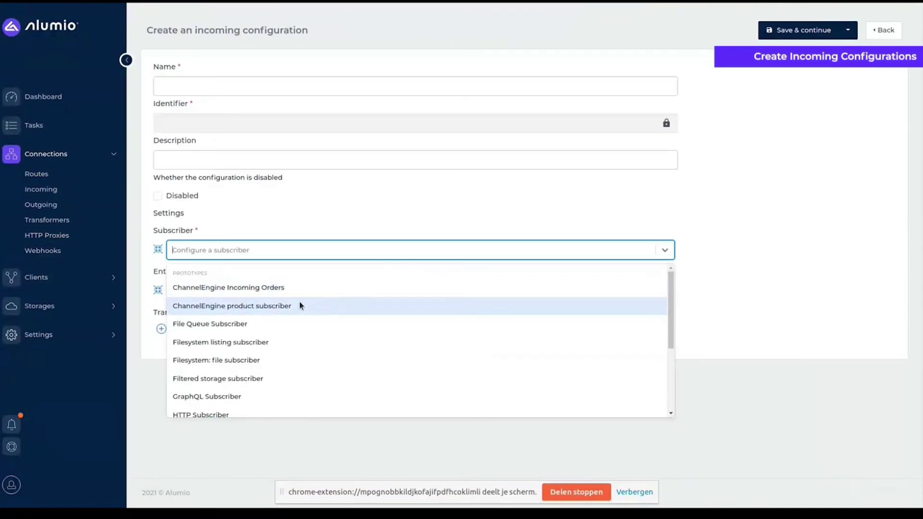
pyautogui.click(268, 288)
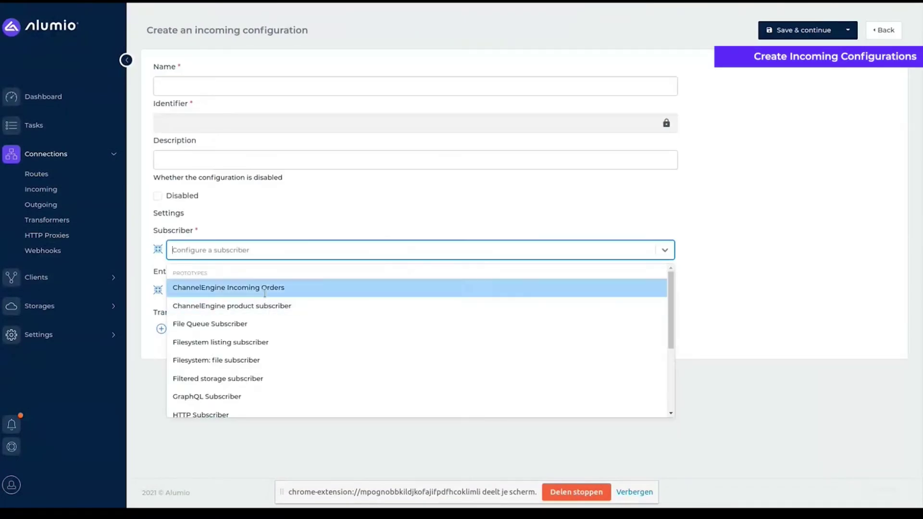
pyautogui.click(252, 320)
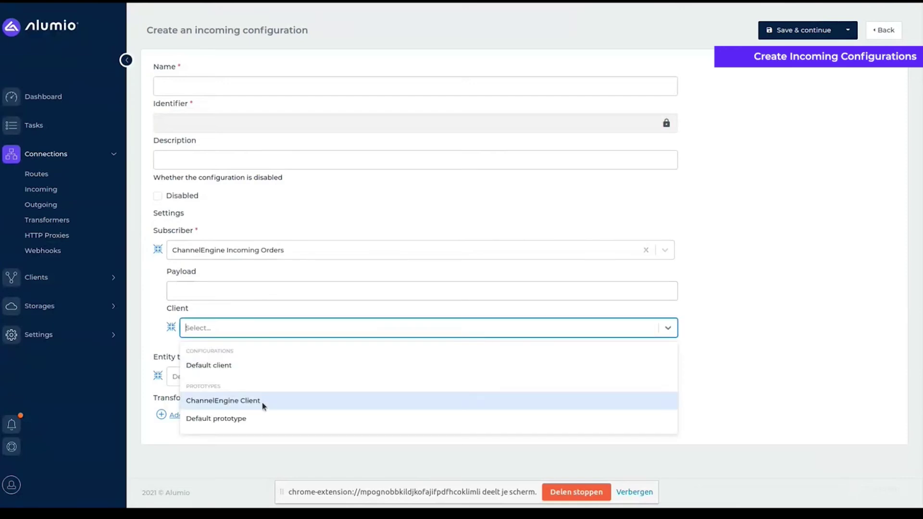
pyautogui.click(778, 208)
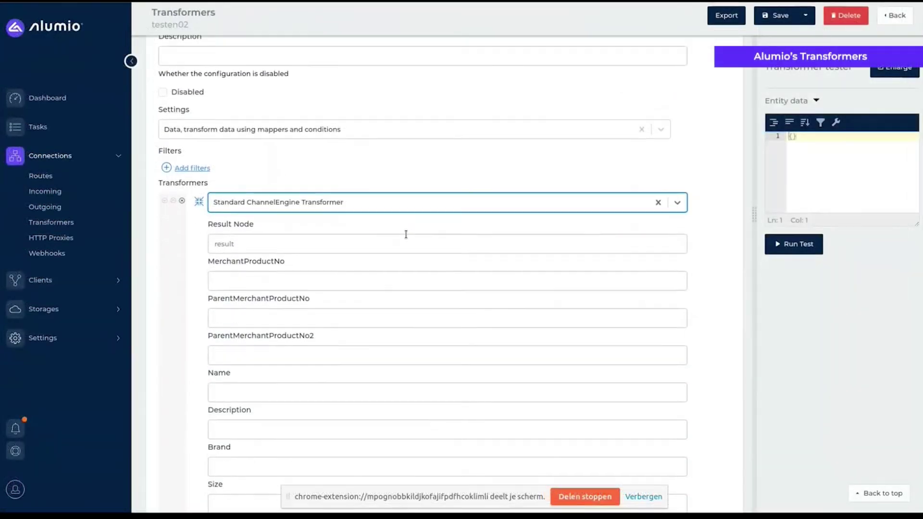
# Step: Examine the mapping fields offered by the Standard ChannelEngine Transformer, from Result Node through the extra image URLs
pyautogui.scroll(-1, 426, 222)
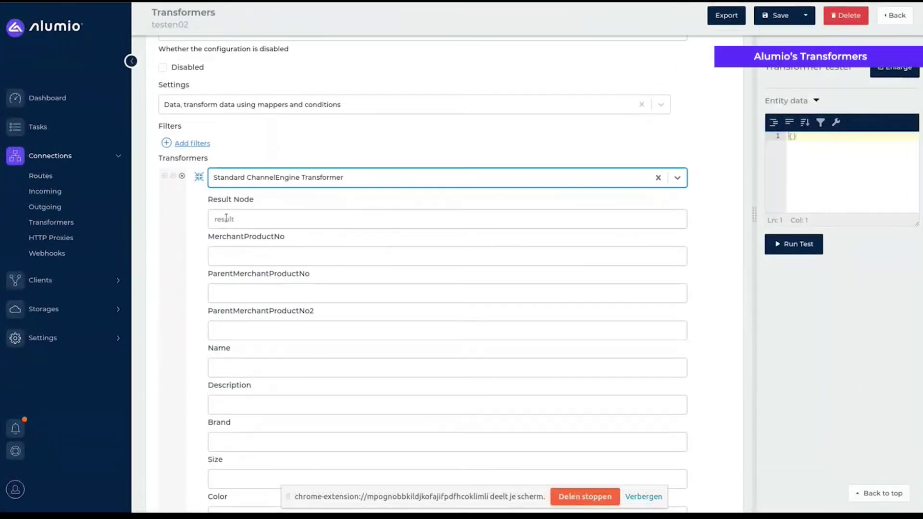
pyautogui.scroll(-5, 267, 192)
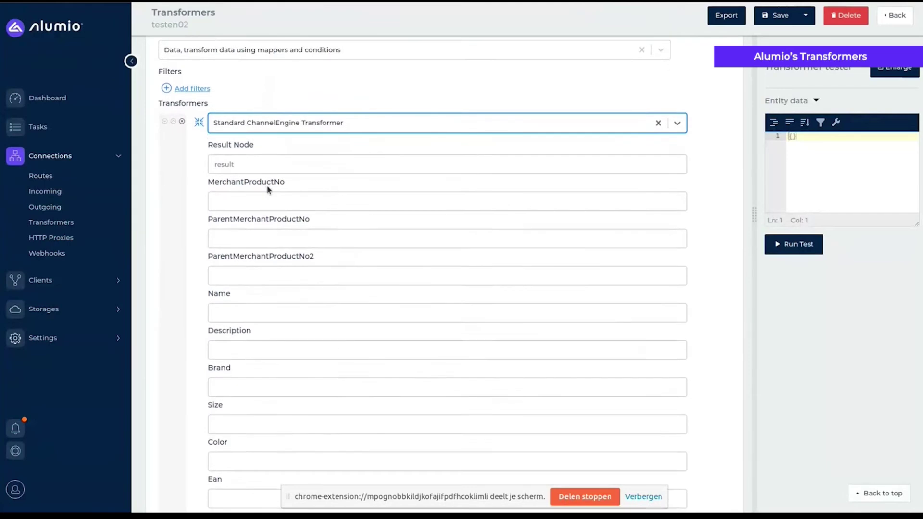
pyautogui.scroll(-8, 267, 187)
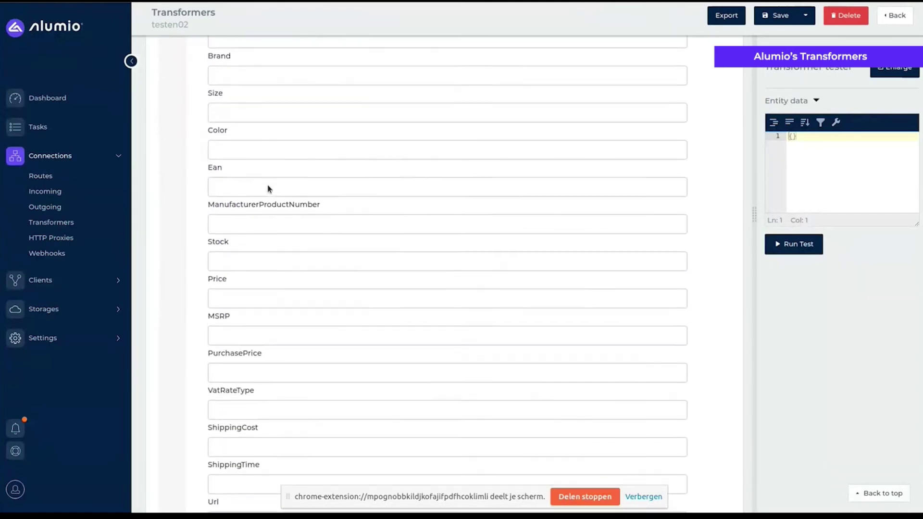
pyautogui.scroll(-9, 268, 189)
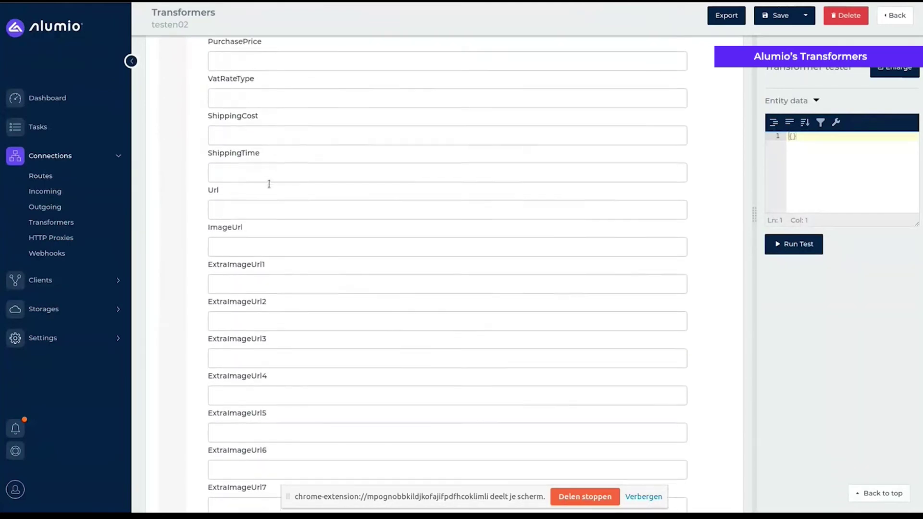
pyautogui.scroll(-1, 271, 187)
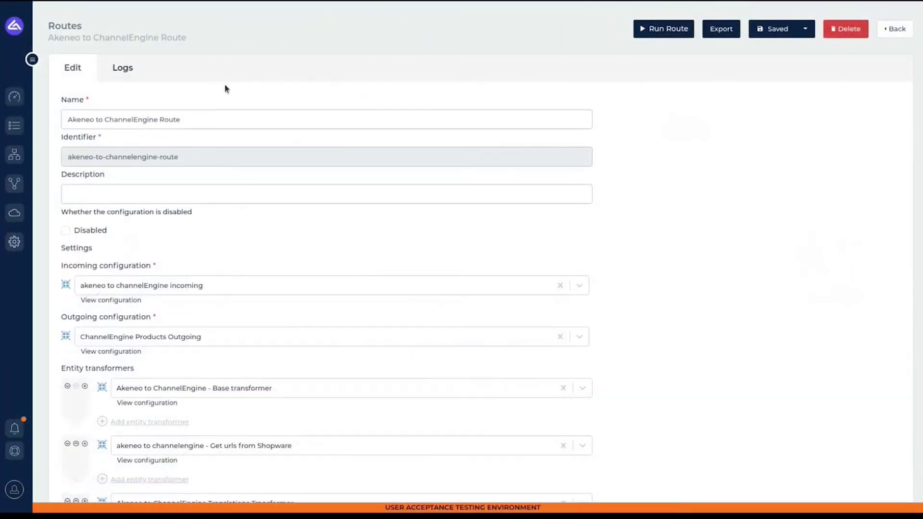
# Step: Review the Akeneo to ChannelEngine Route's incoming and outgoing configurations and its list of entity transformers
pyautogui.scroll(-4, 259, 117)
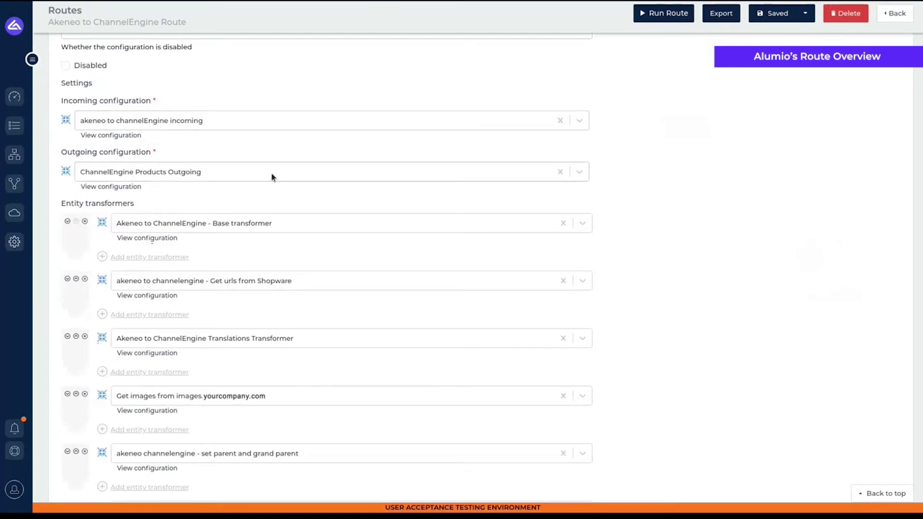
pyautogui.scroll(-2, 272, 177)
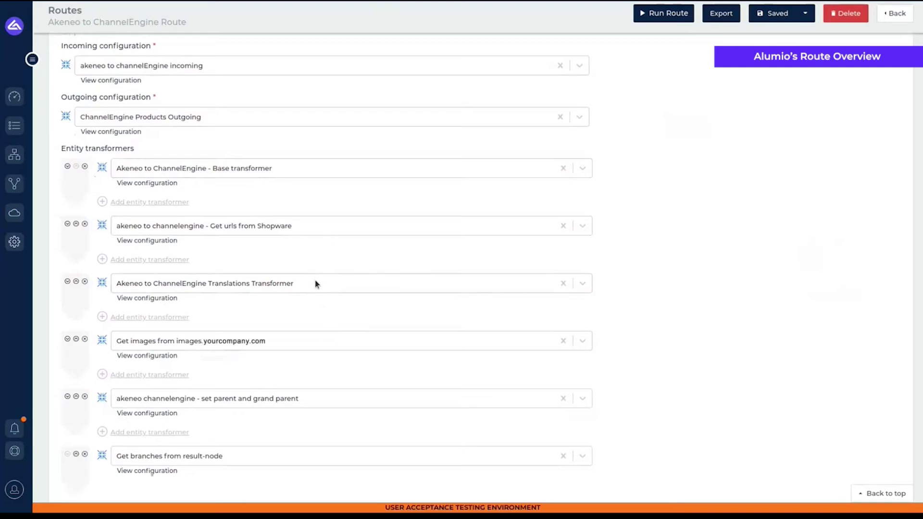
pyautogui.moveTo(124, 335); pyautogui.dragTo(63, 280)
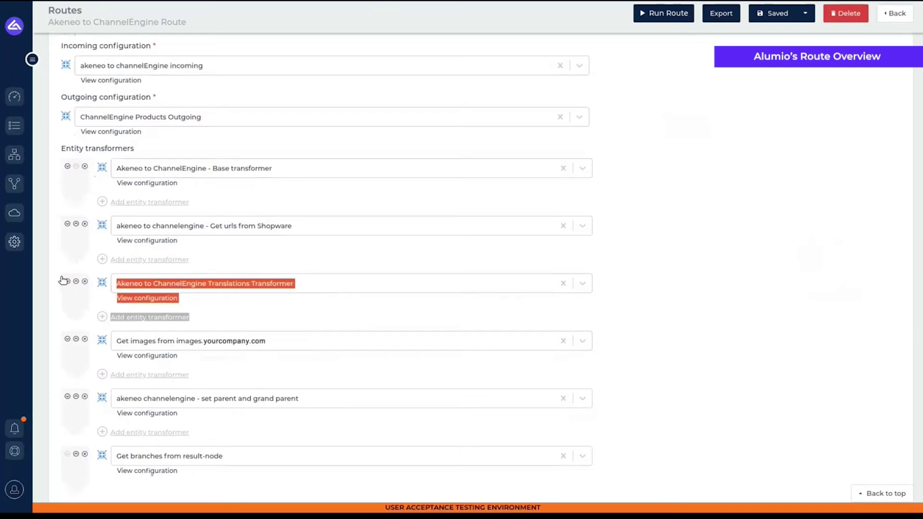
pyautogui.click(232, 323)
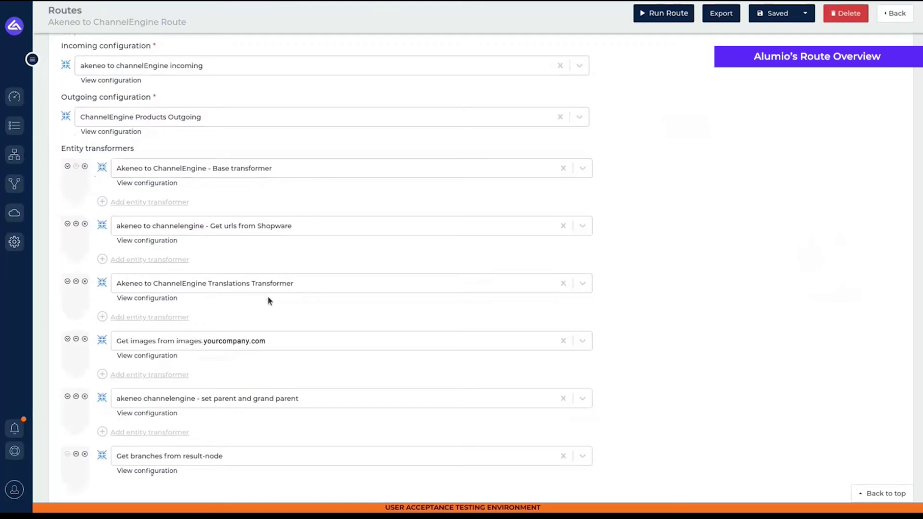
pyautogui.scroll(-1, 271, 296)
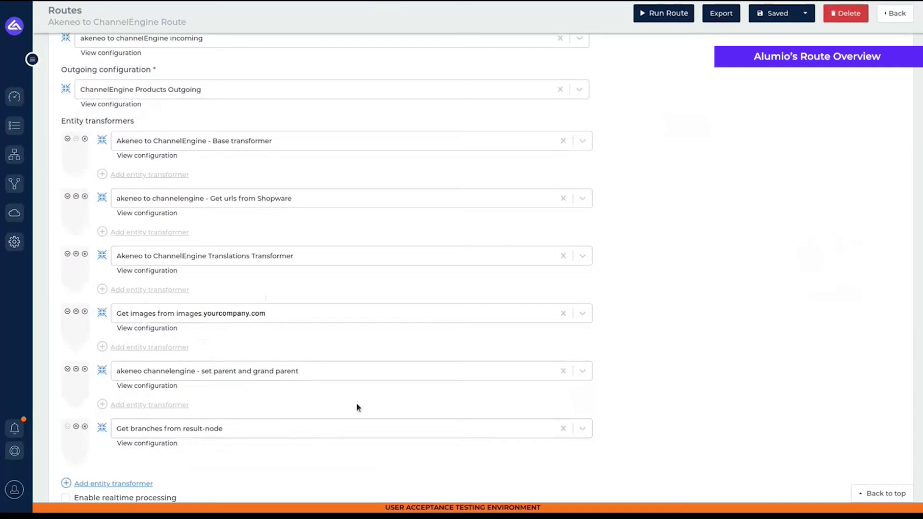
pyautogui.scroll(1, 359, 408)
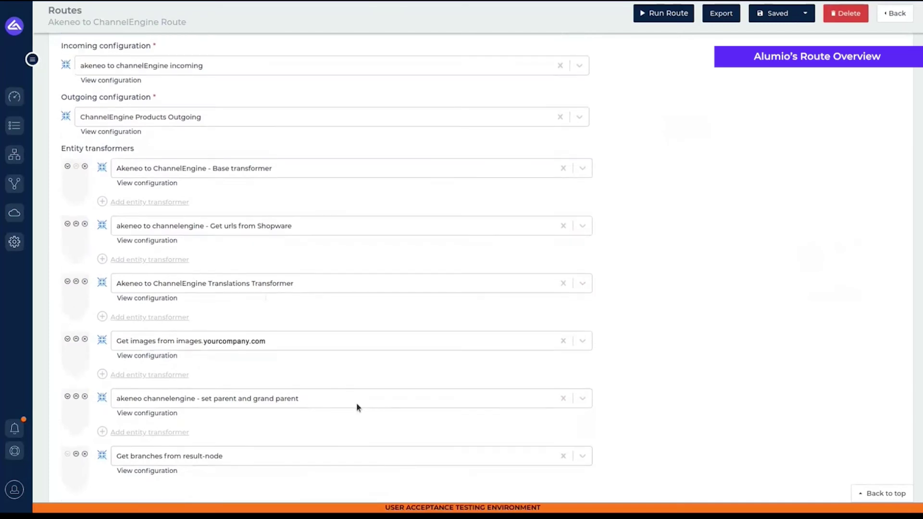
pyautogui.scroll(5, 358, 409)
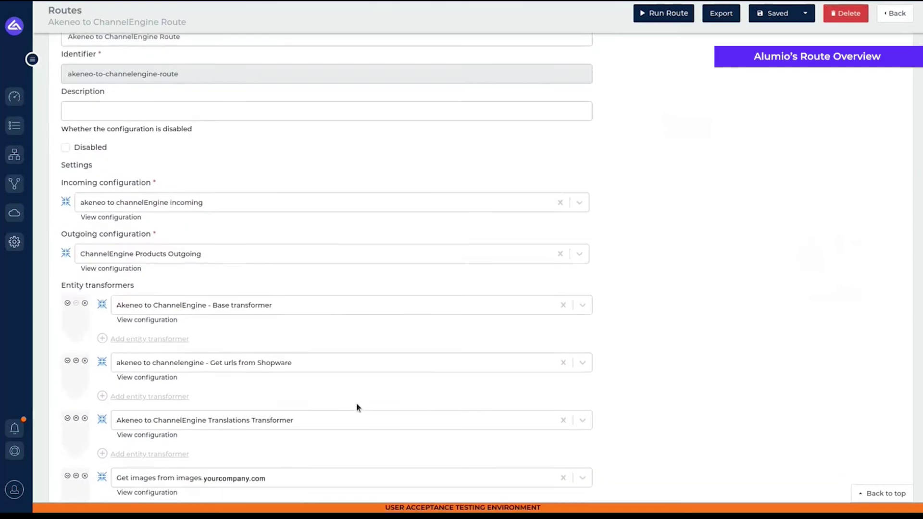
# Step: Open the Akeneo to ChannelEngine - Base transformer configuration and examine its identifier mapping and the list mapper's supplied data array
pyautogui.click(157, 319)
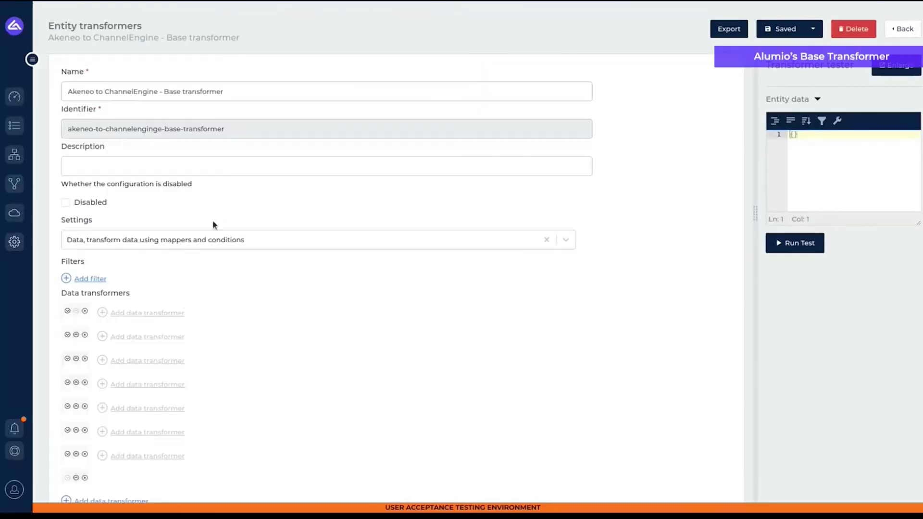
pyautogui.scroll(-2, 268, 266)
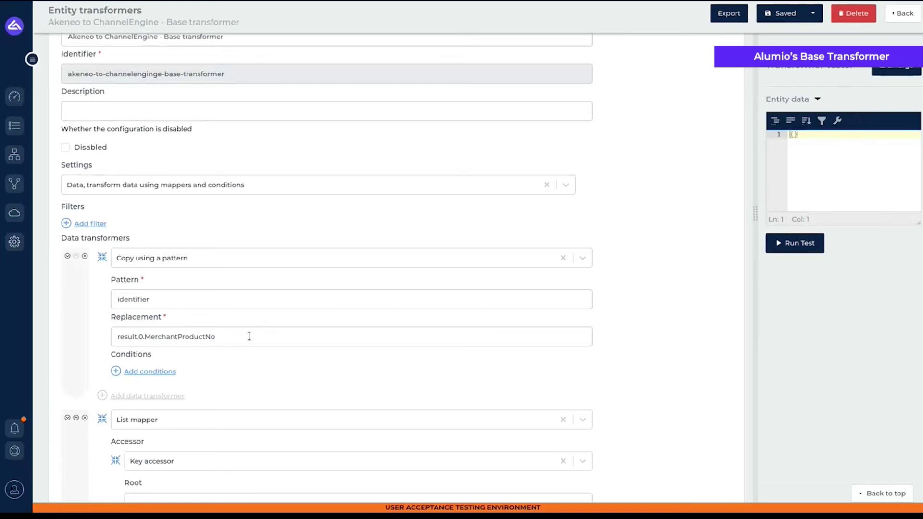
pyautogui.scroll(-1, 245, 334)
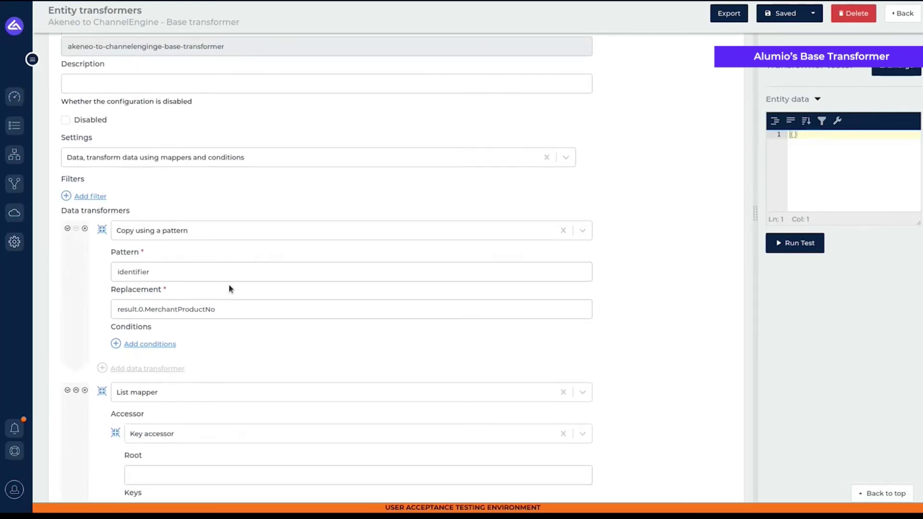
pyautogui.scroll(-3, 232, 276)
pyautogui.scroll(-3, 257, 280)
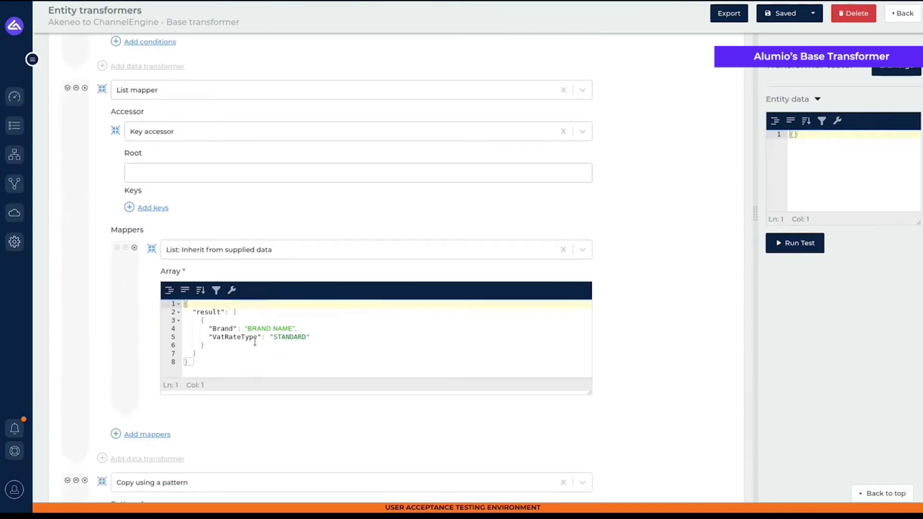
pyautogui.moveTo(206, 325); pyautogui.dragTo(180, 300)
pyautogui.click(315, 347)
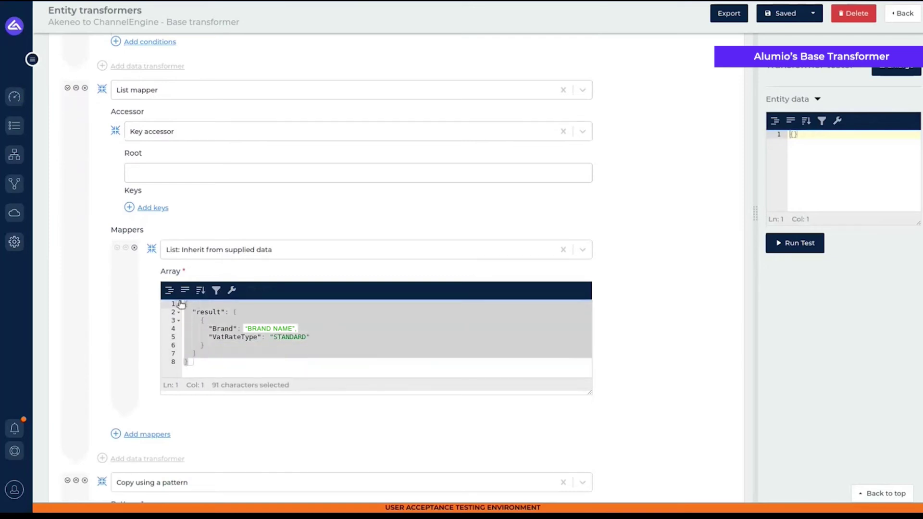
pyautogui.click(269, 360)
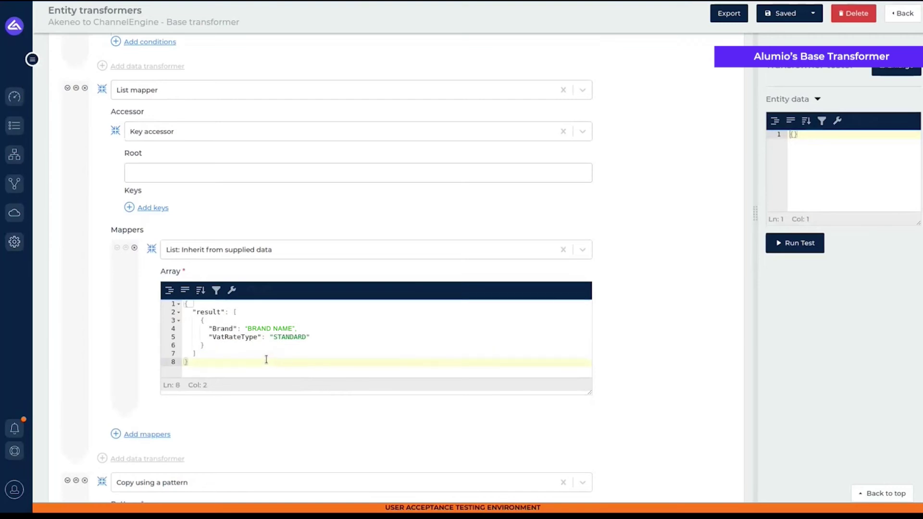
# Step: Examine the base transformer's color, price and EAN pattern mappings, including the value mapper applied to result.0.Price
pyautogui.scroll(-4, 269, 361)
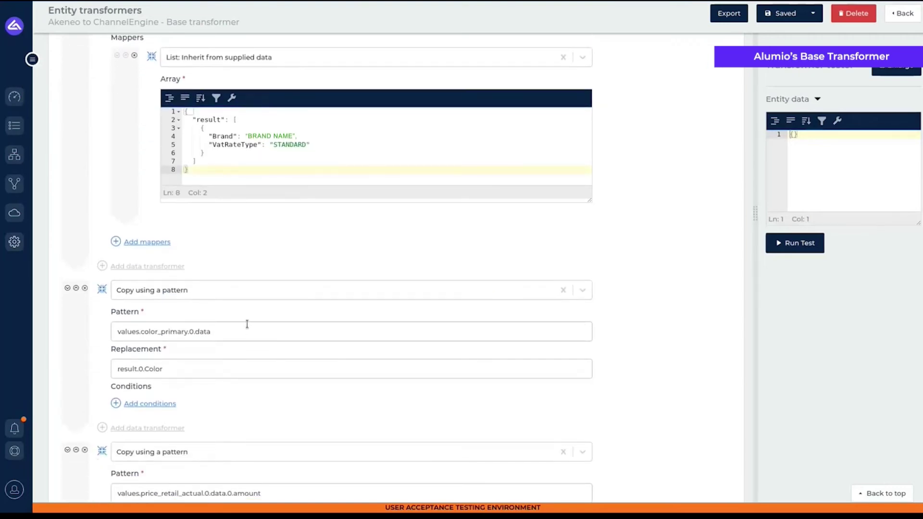
pyautogui.scroll(-1, 249, 324)
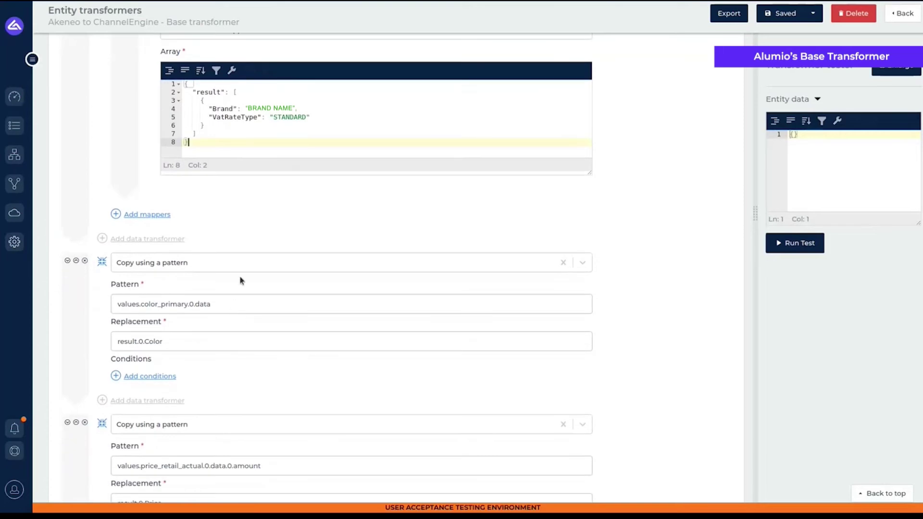
pyautogui.scroll(-4, 231, 308)
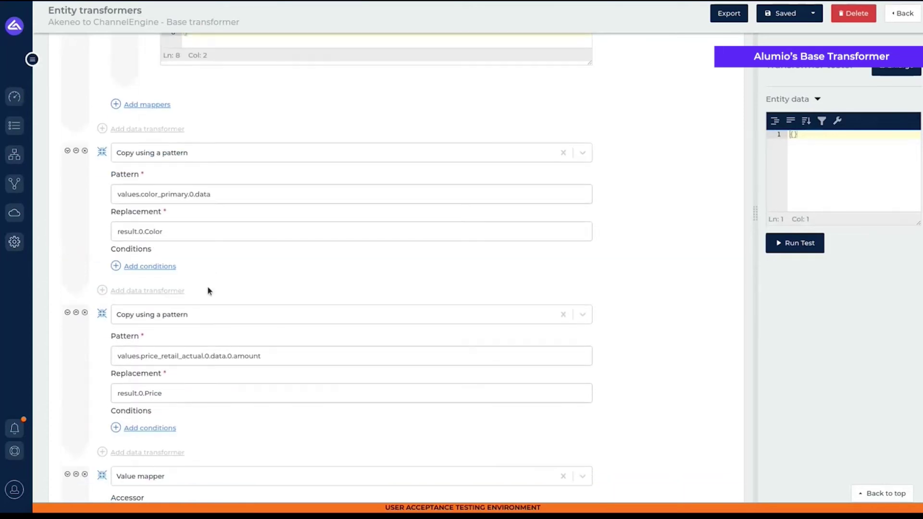
pyautogui.scroll(-3, 206, 289)
pyautogui.moveTo(288, 273); pyautogui.dragTo(151, 273)
pyautogui.click(214, 287)
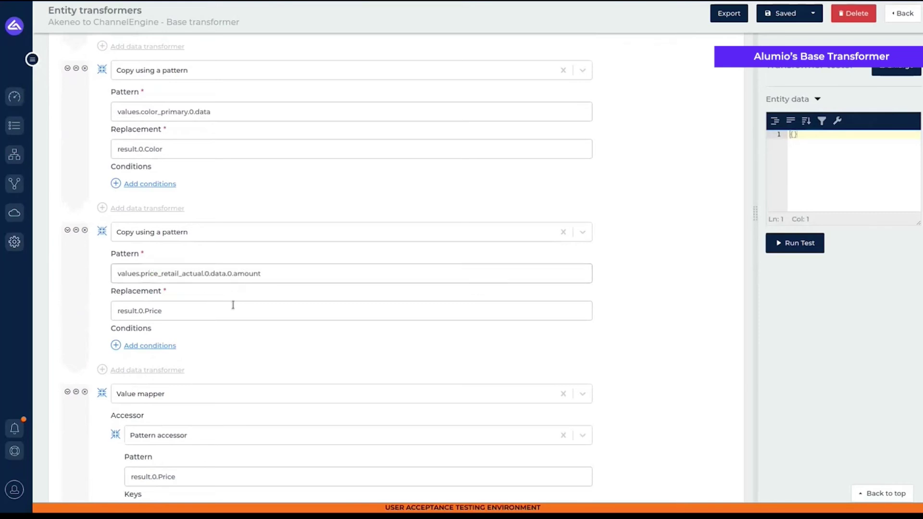
pyautogui.scroll(-6, 216, 284)
pyautogui.scroll(-2, 221, 288)
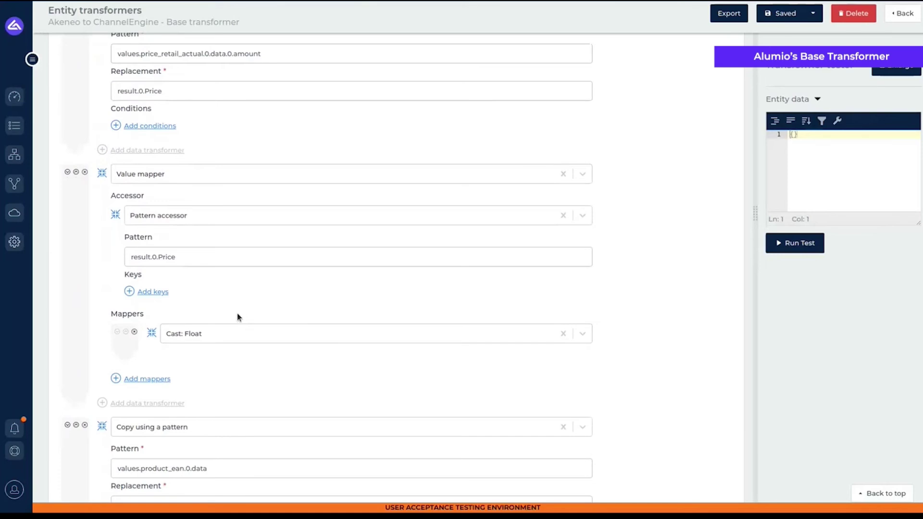
pyautogui.scroll(-6, 221, 322)
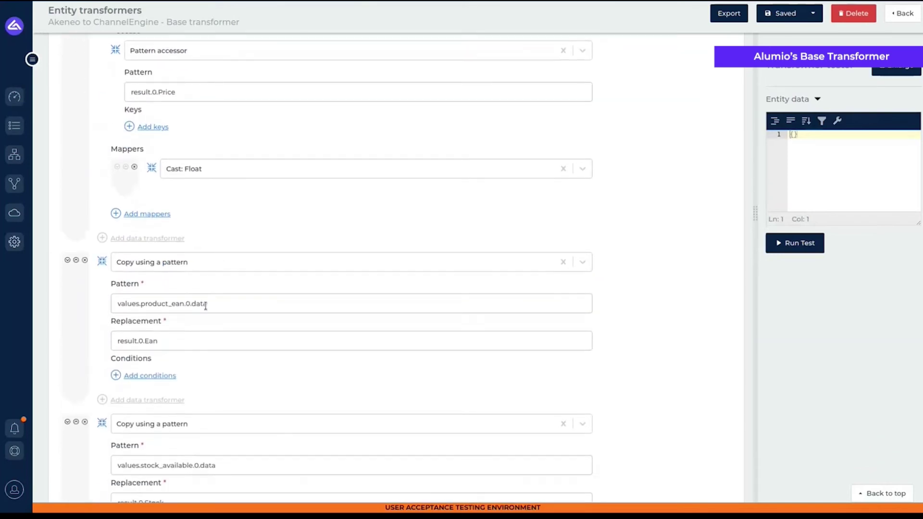
pyautogui.scroll(-1, 205, 306)
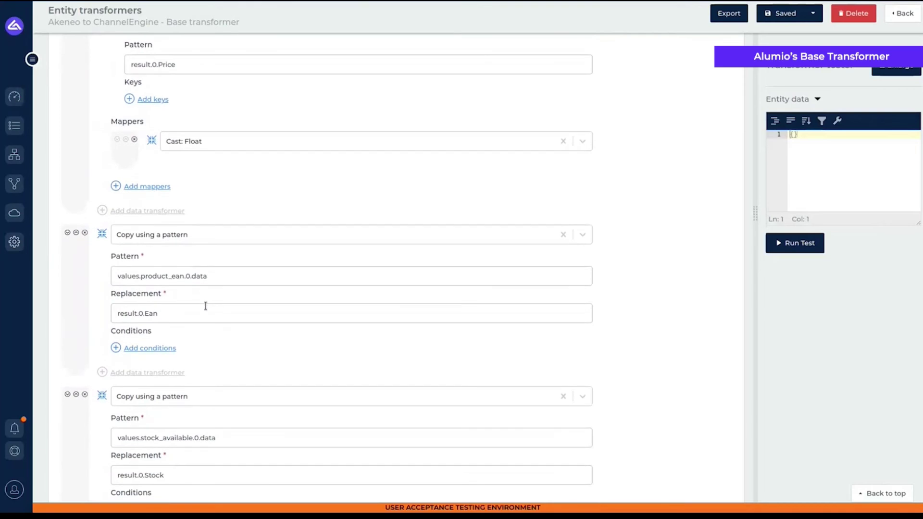
pyautogui.click(176, 274)
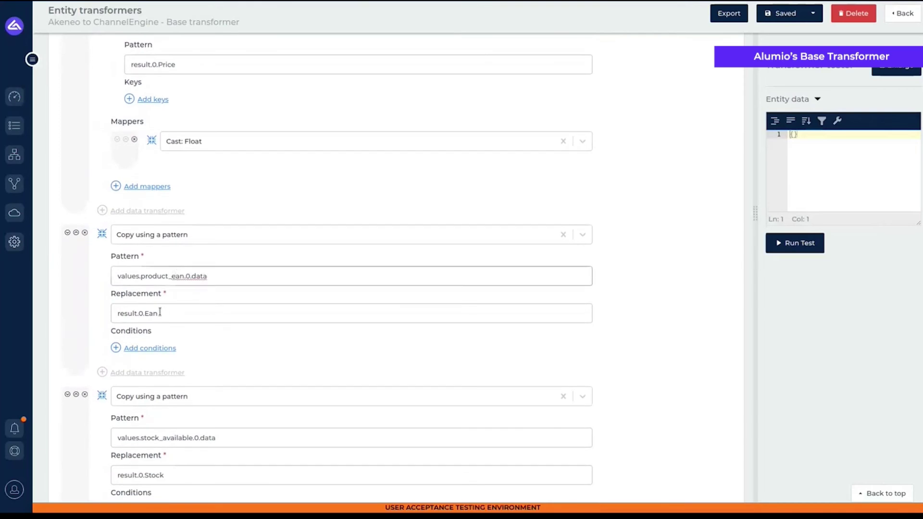
# Step: Examine the stock pattern mapping and the conditional transformer's condition and value setter for result.0.Stock
pyautogui.scroll(-3, 161, 312)
pyautogui.scroll(-1, 167, 304)
pyautogui.scroll(-3, 167, 305)
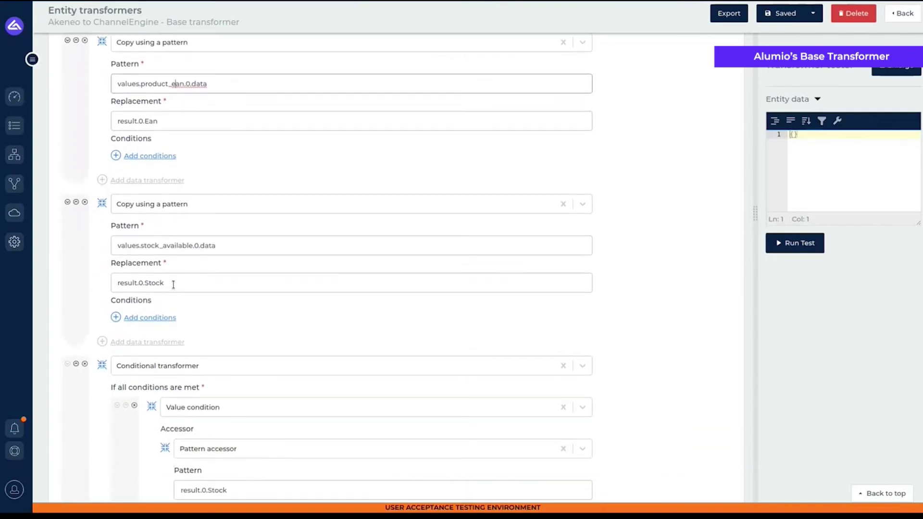
pyautogui.scroll(-2, 173, 284)
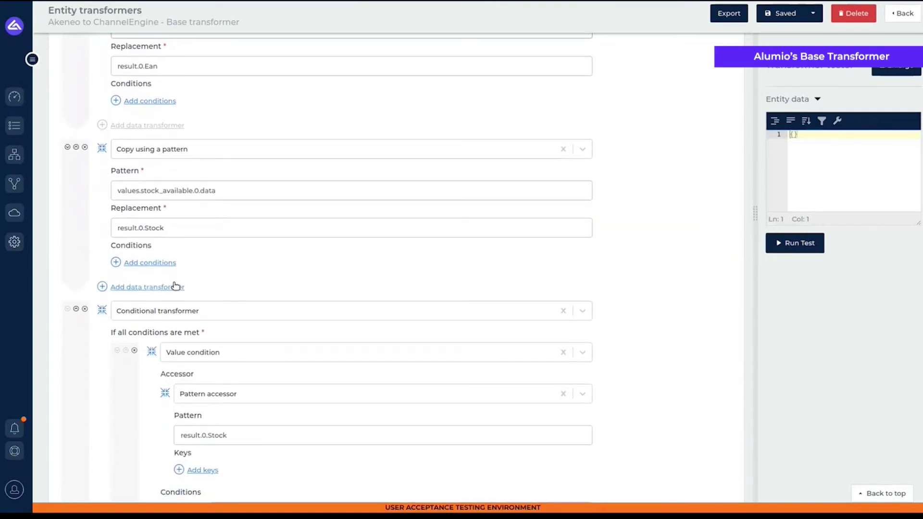
pyautogui.scroll(-2, 192, 262)
pyautogui.scroll(-2, 338, 230)
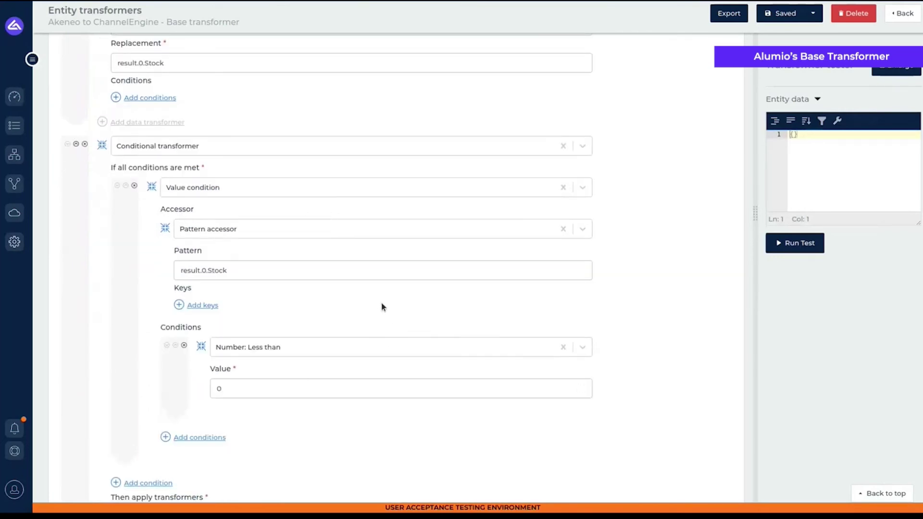
pyautogui.scroll(-2, 282, 371)
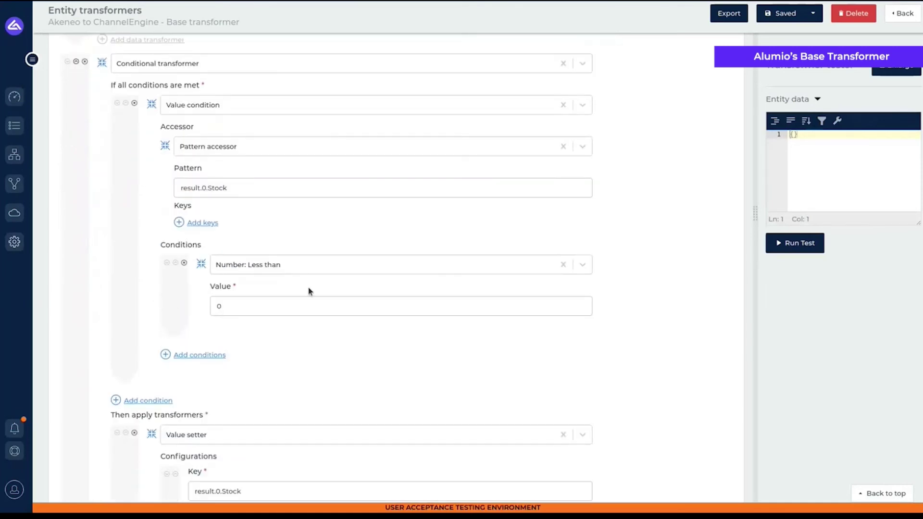
pyautogui.scroll(-6, 308, 291)
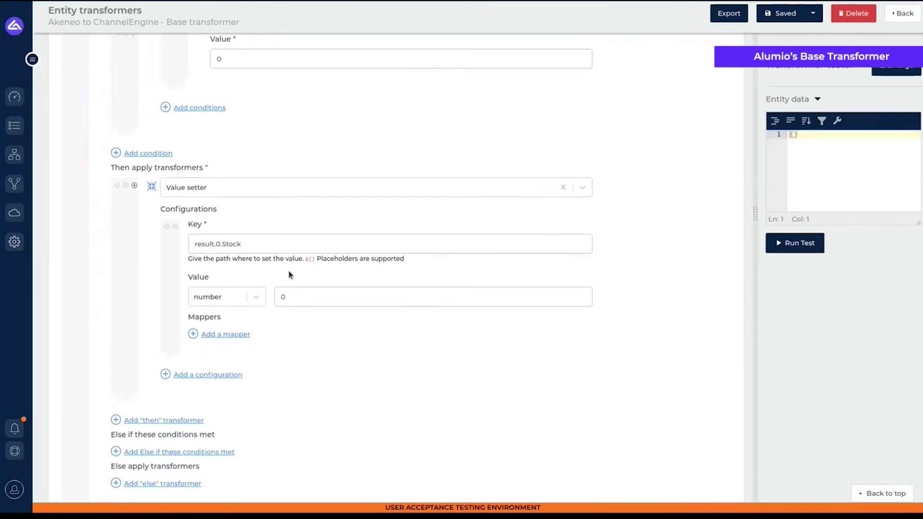
pyautogui.scroll(-2, 289, 275)
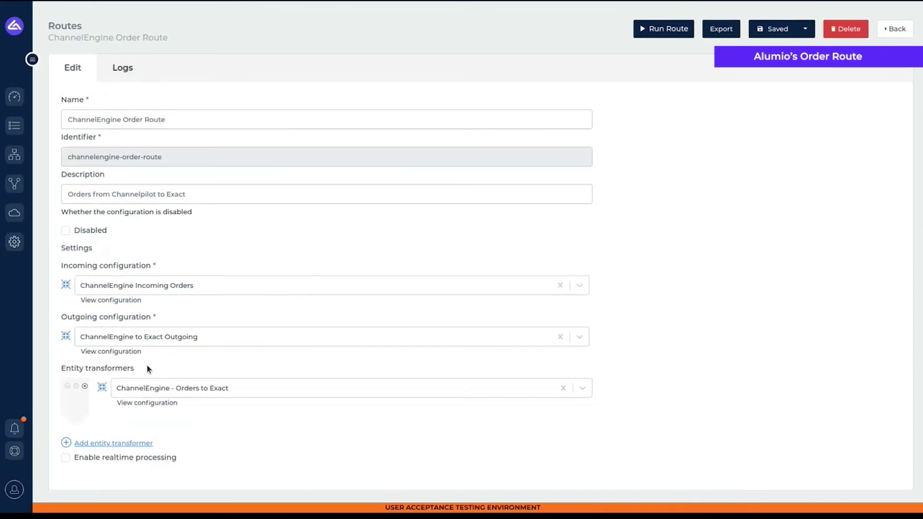
# Step: Open the ChannelEngine Order Route's ChannelEngine - Orders to Exact transformer configuration and examine its move pattern with the channelengine.$1 replacement
pyautogui.click(171, 403)
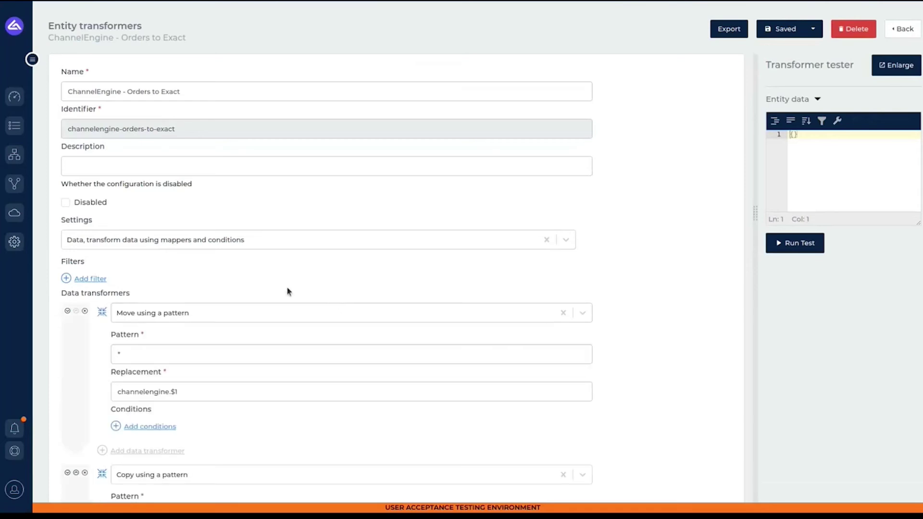
pyautogui.scroll(-2, 198, 348)
pyautogui.scroll(-1, 178, 308)
pyautogui.scroll(-1, 163, 285)
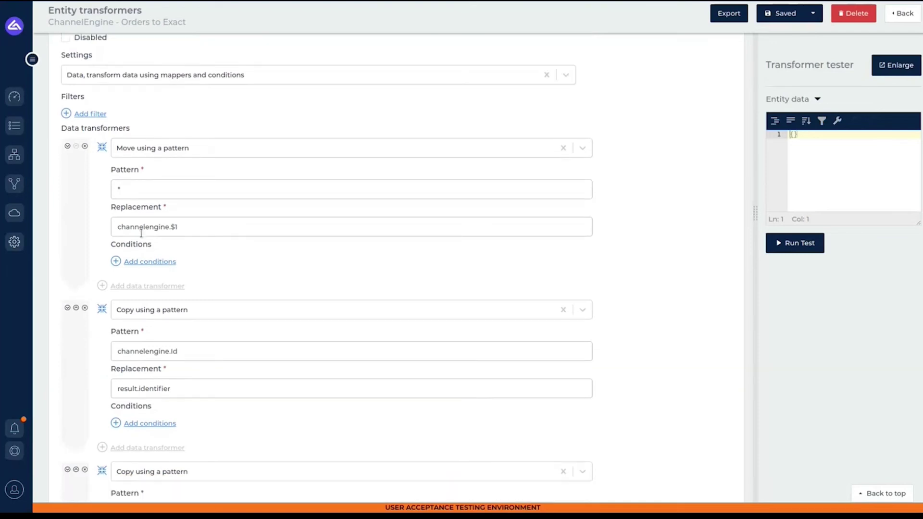
pyautogui.moveTo(142, 230); pyautogui.dragTo(197, 234)
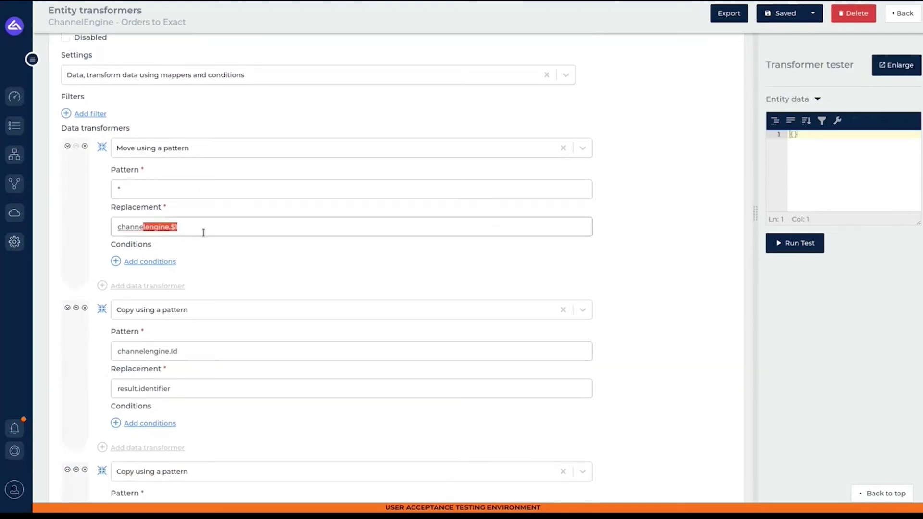
# Step: Examine the order transformer's copy pattern mappings for the identifier, order date, order number, order status and customer email
pyautogui.scroll(-4, 204, 233)
pyautogui.click(219, 276)
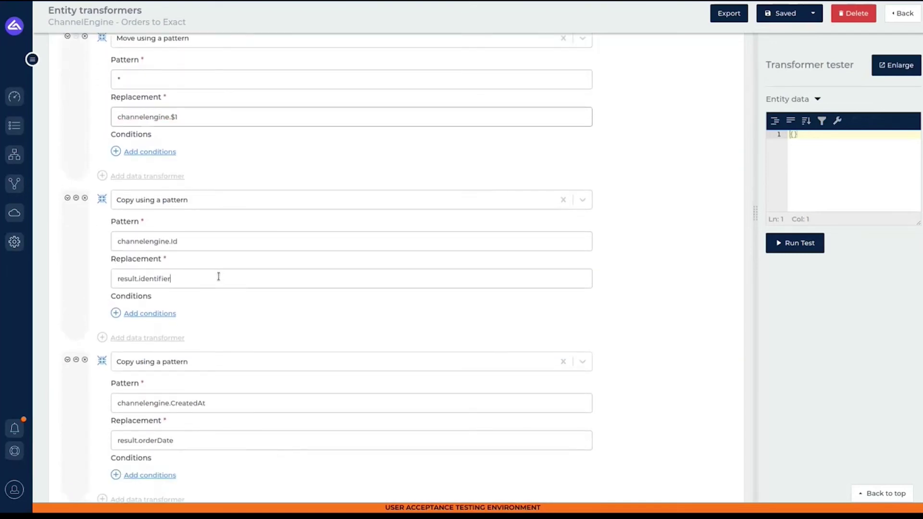
pyautogui.moveTo(219, 277); pyautogui.dragTo(146, 268)
pyautogui.scroll(-3, 216, 314)
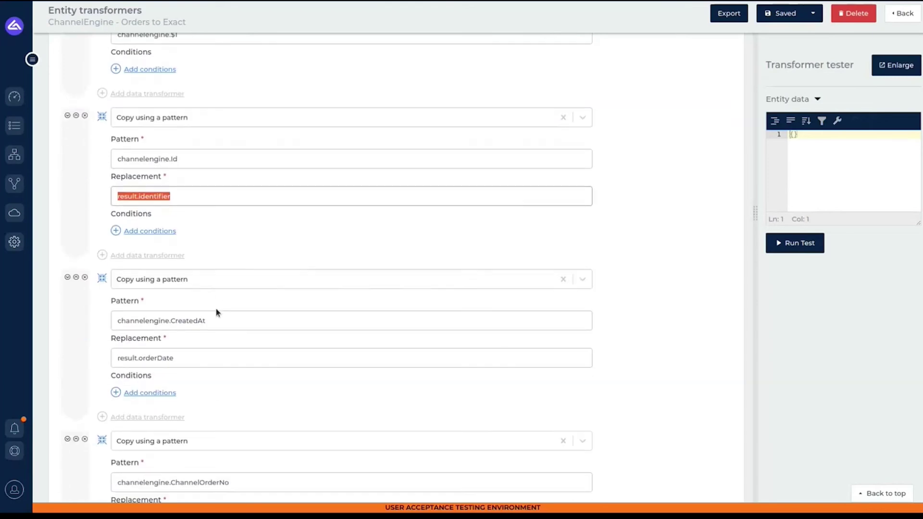
pyautogui.scroll(-1, 242, 262)
pyautogui.scroll(-10, 243, 260)
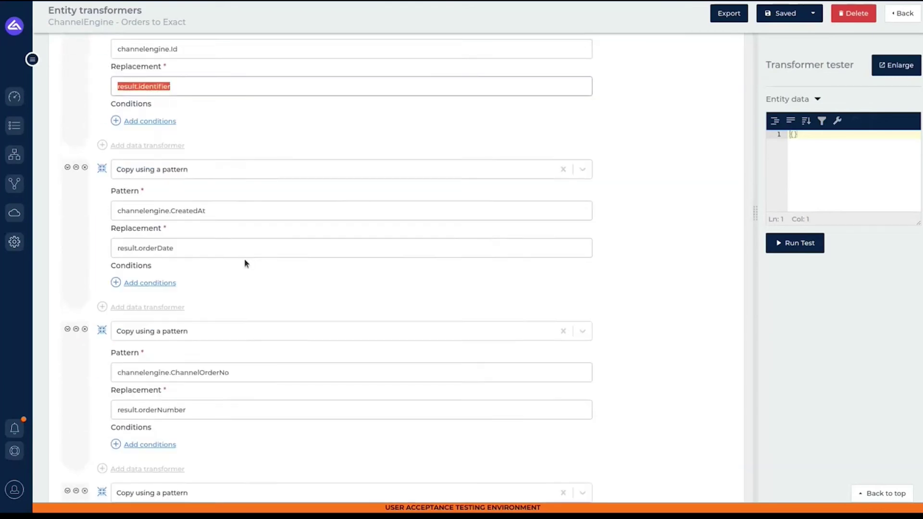
pyautogui.scroll(-5, 239, 261)
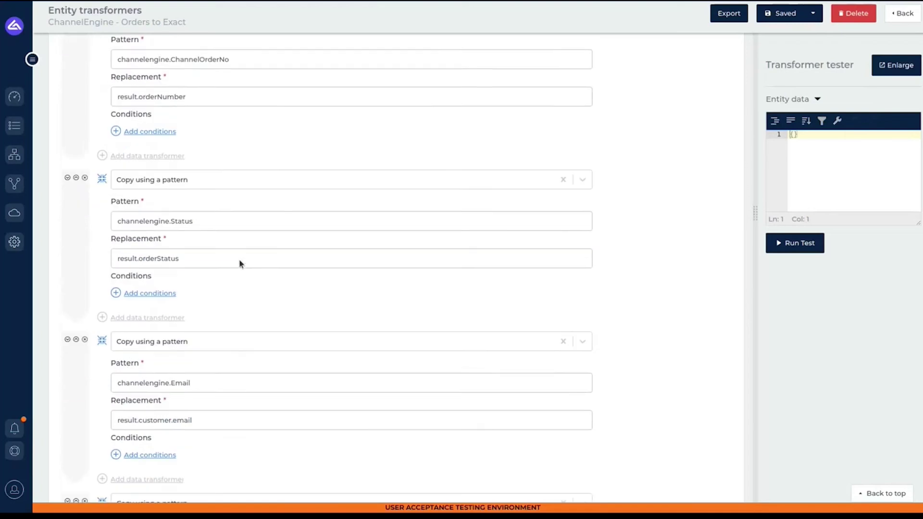